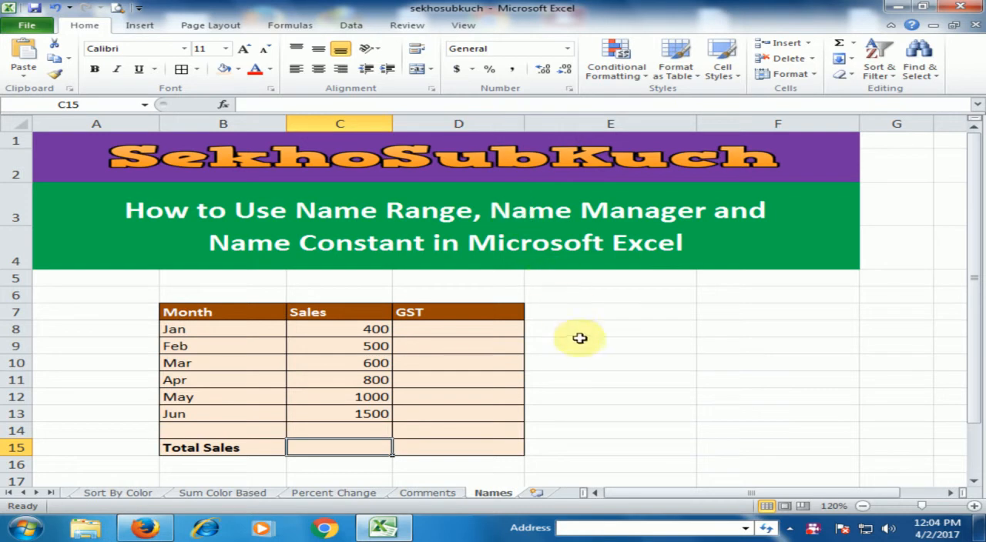
Define the workbook-scope name Sales for the monthly sales figures in C8:C13
left_click(596, 359)
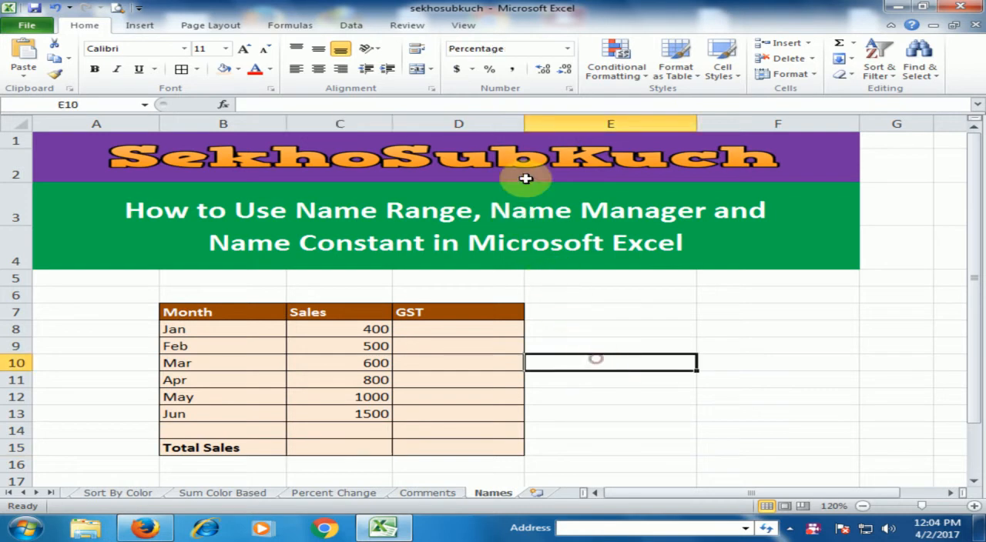
left_click(292, 25)
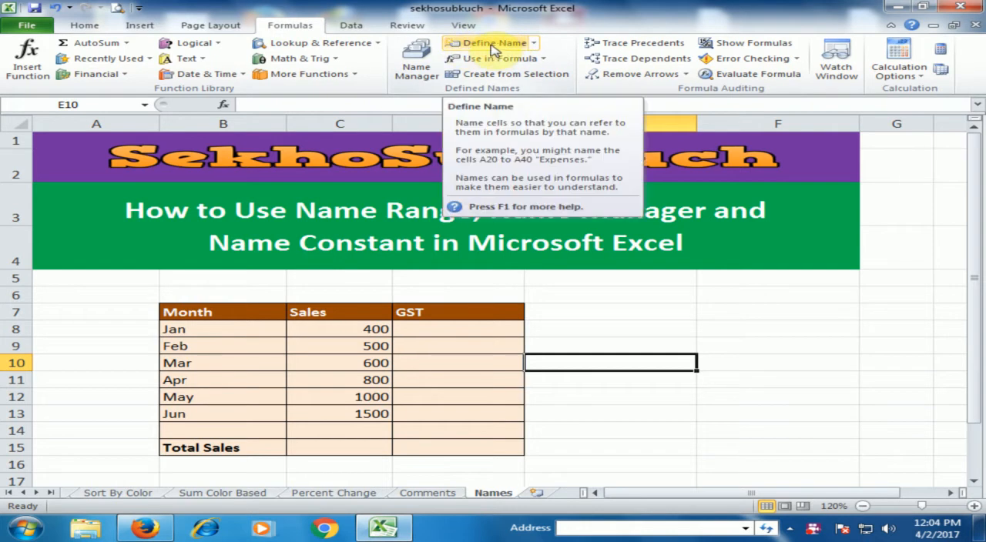
left_click(589, 330)
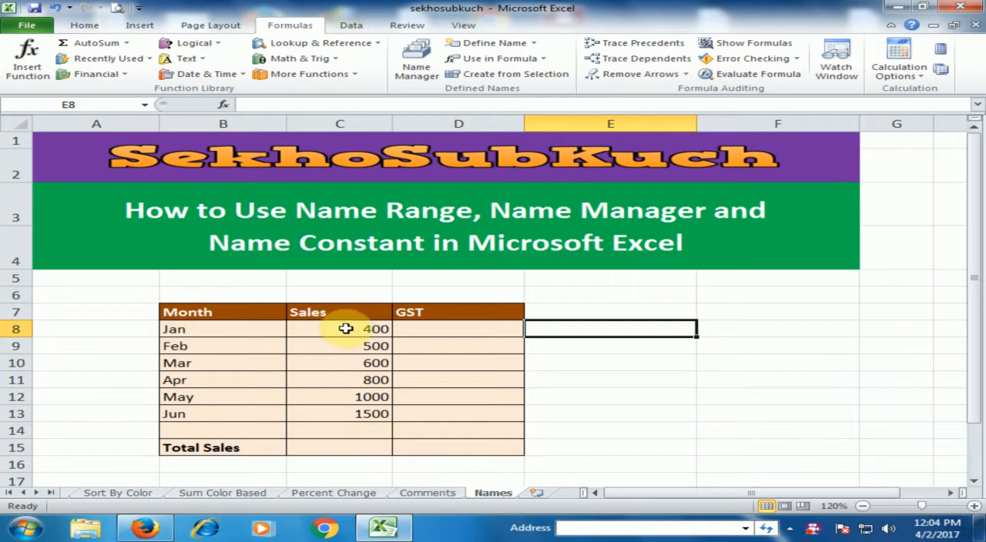
left_click_drag(331, 329, 322, 414)
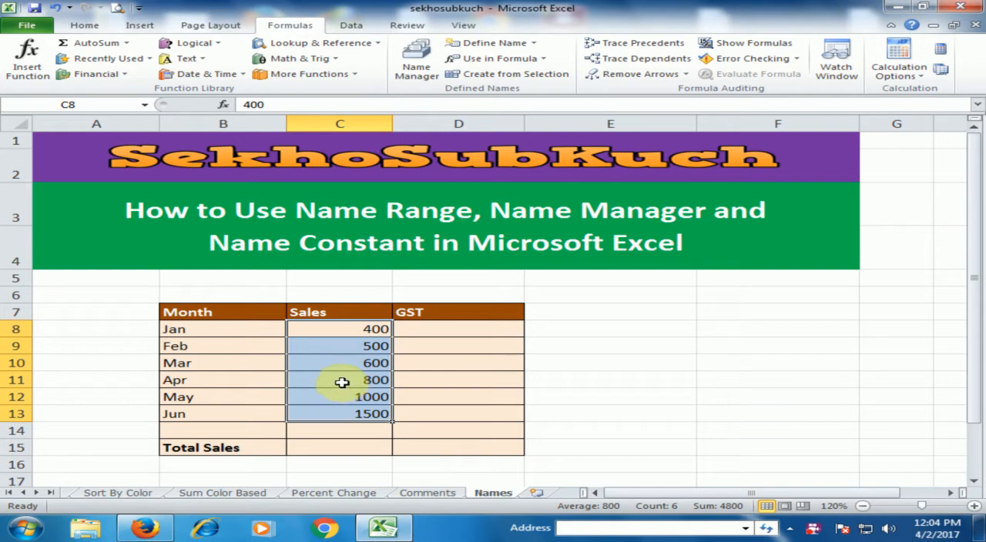
left_click(501, 43)
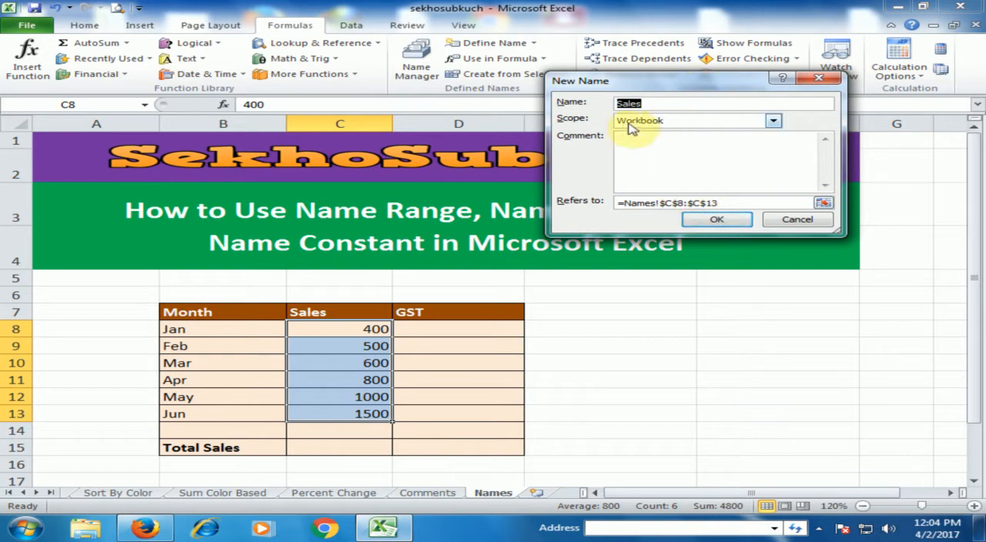
left_click(716, 223)
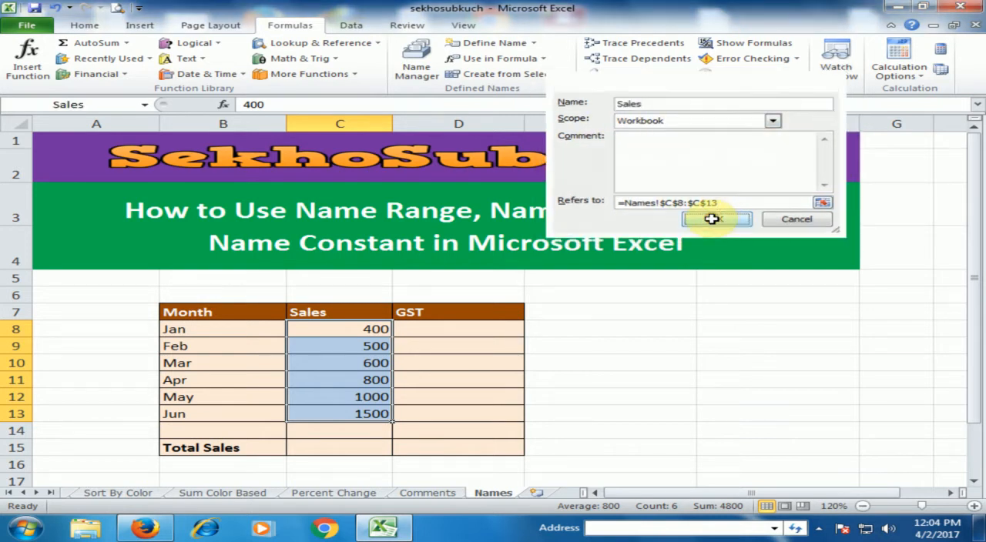
Enter =SUM(Sales) in the Total Sales cell C15, using the defined name as the argument
left_click(379, 451)
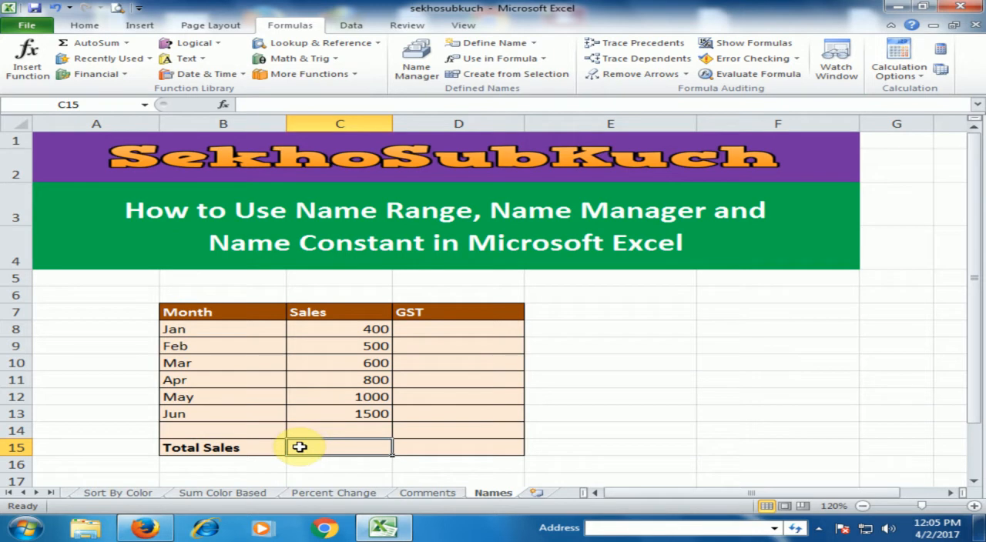
type("=sum")
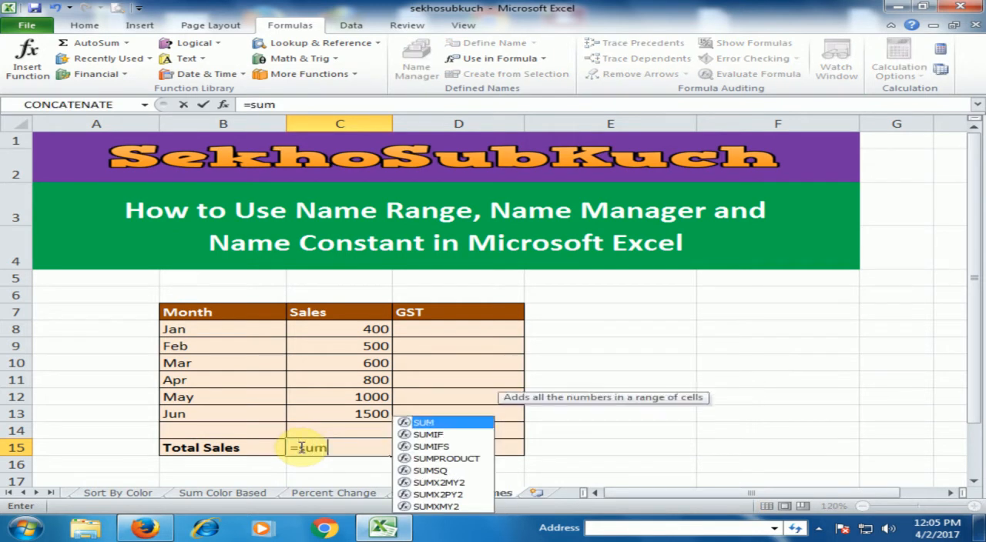
key("Tab")
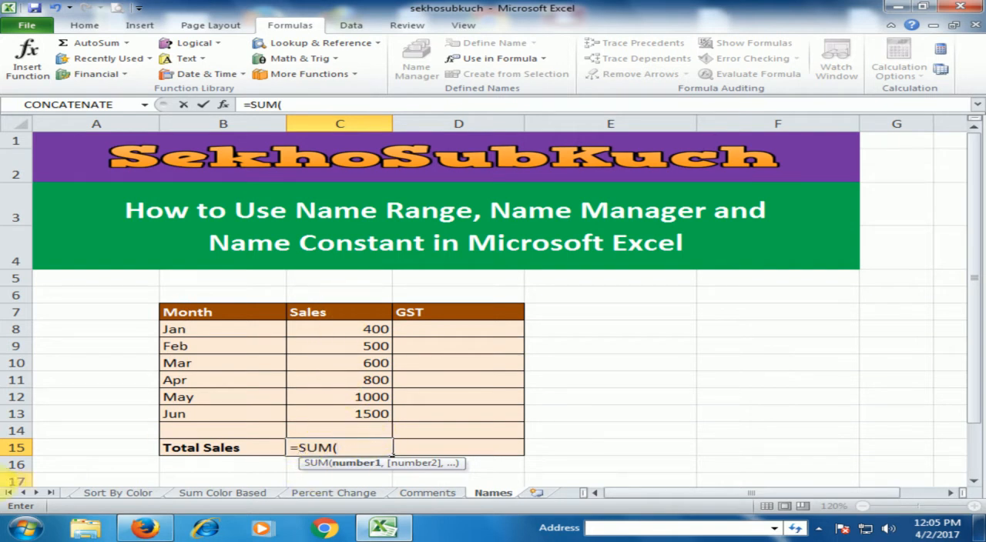
type("sal")
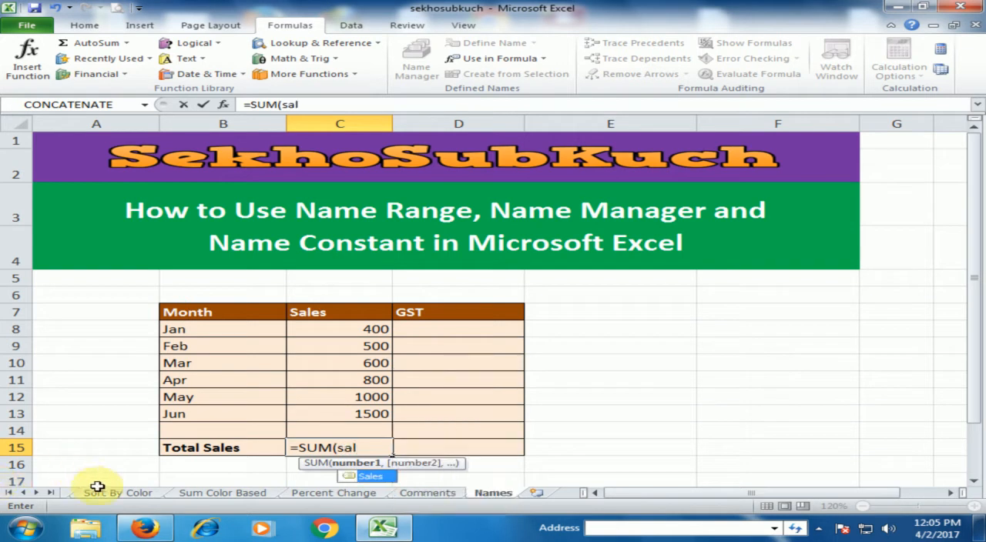
double_click(367, 479)
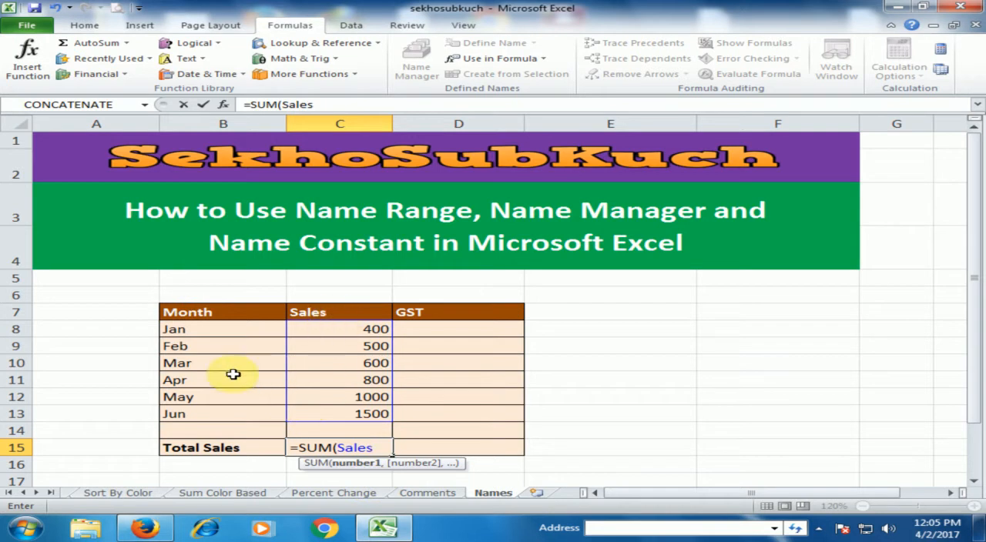
key("Return")
key("Up")
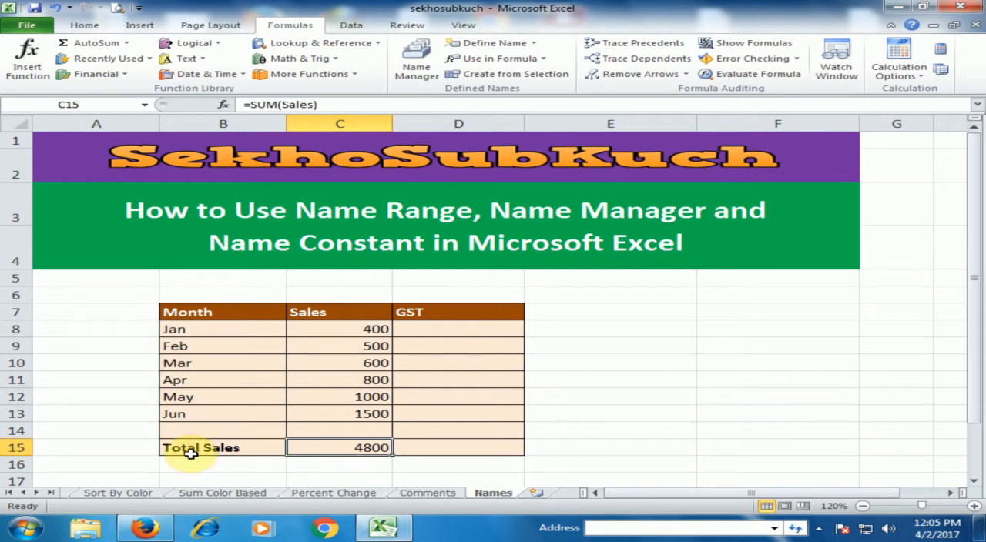
Try to define the workbook-scope name "jan to mar" for the January to March sales in C8:C10
left_click(620, 394)
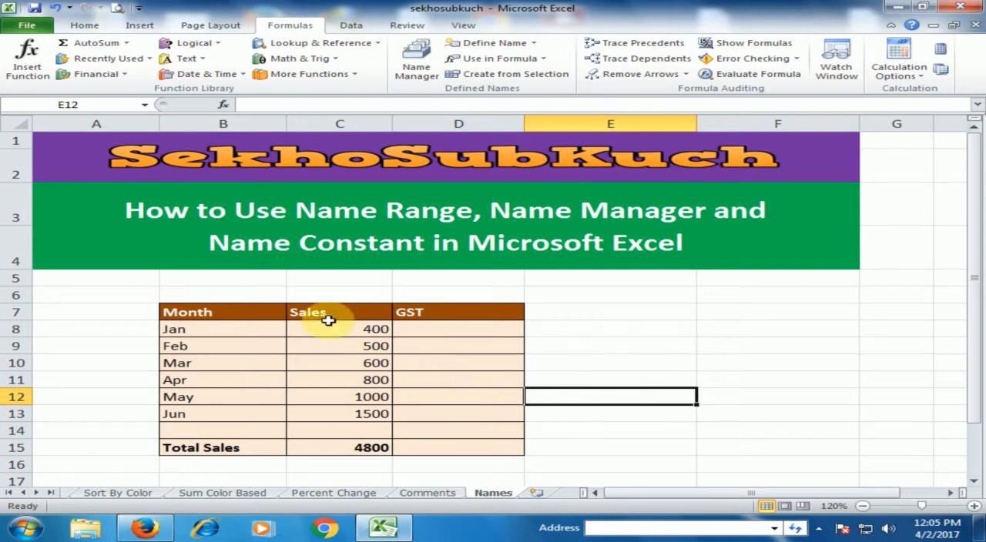
left_click_drag(361, 330, 362, 363)
left_click(533, 43)
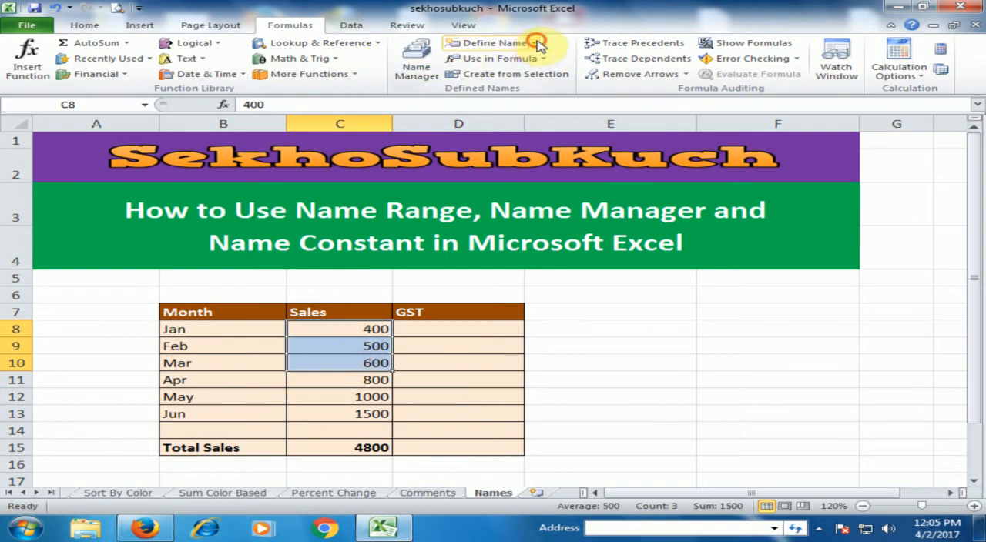
left_click(511, 60)
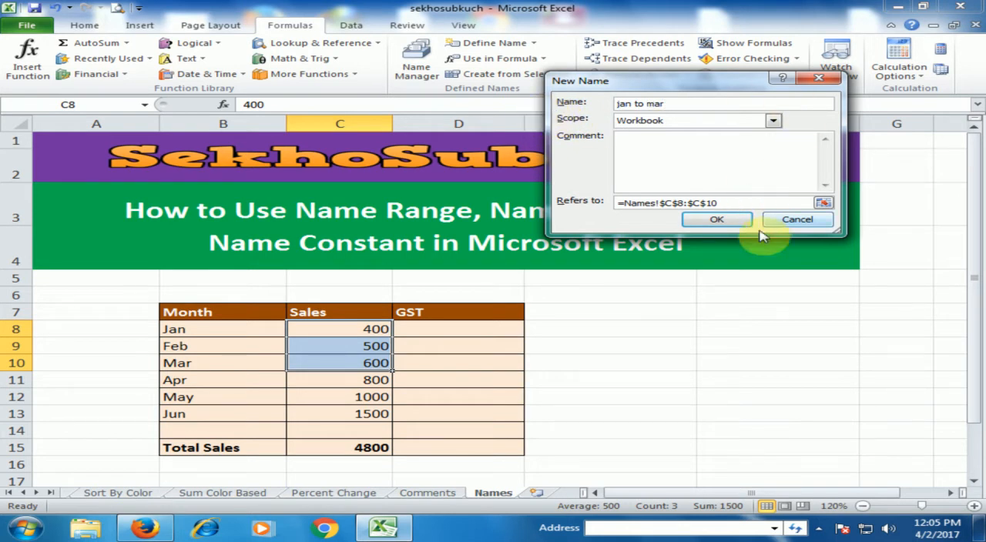
left_click(718, 219)
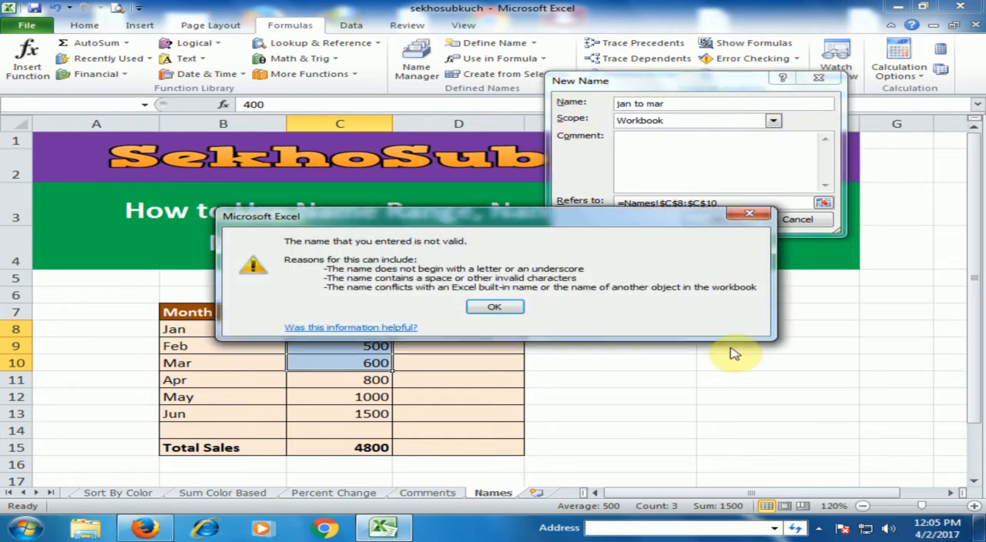
left_click(497, 306)
left_click(644, 104)
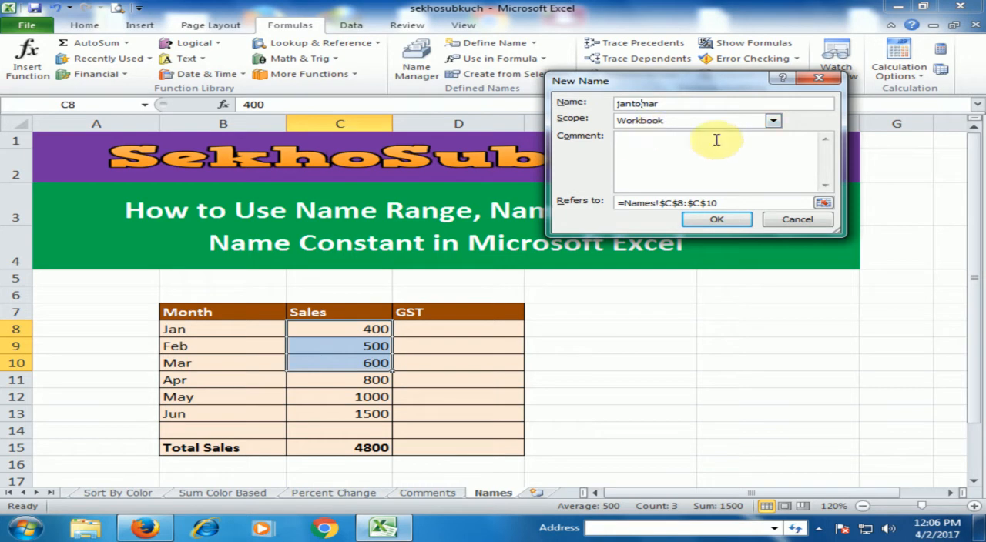
left_click(718, 222)
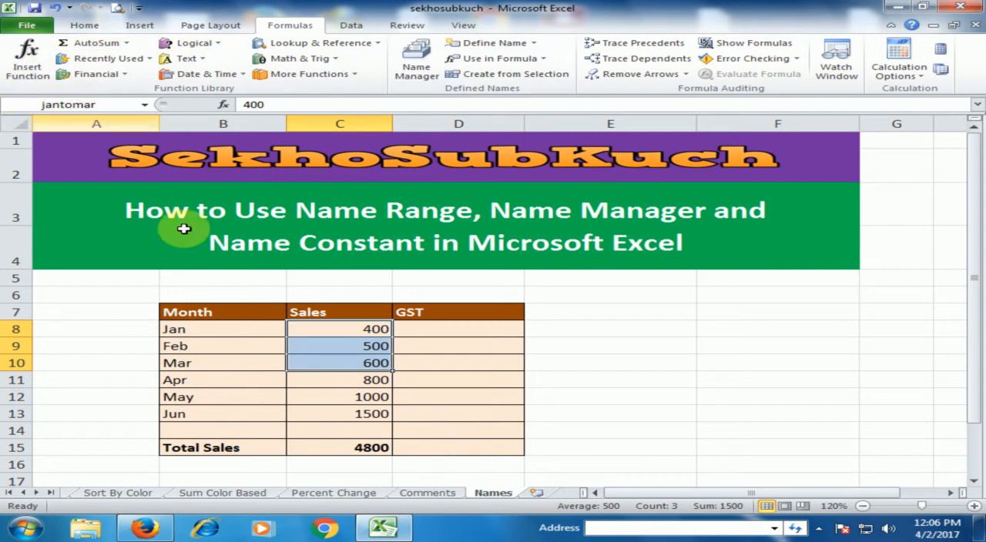
left_click(327, 330)
left_click_drag(329, 329, 332, 361)
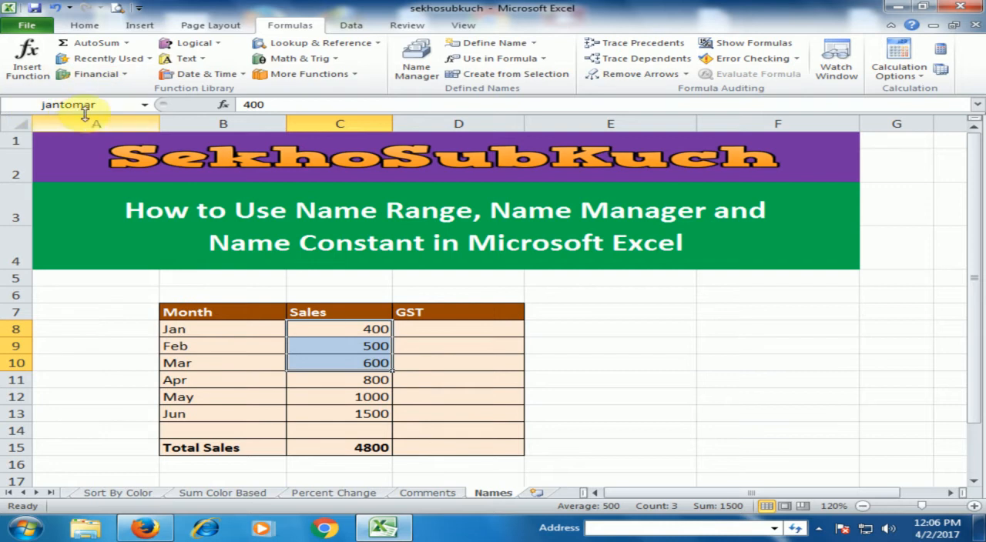
Enter =SUM(jantomar) in cell E11 to total the January to March sales
left_click(657, 379)
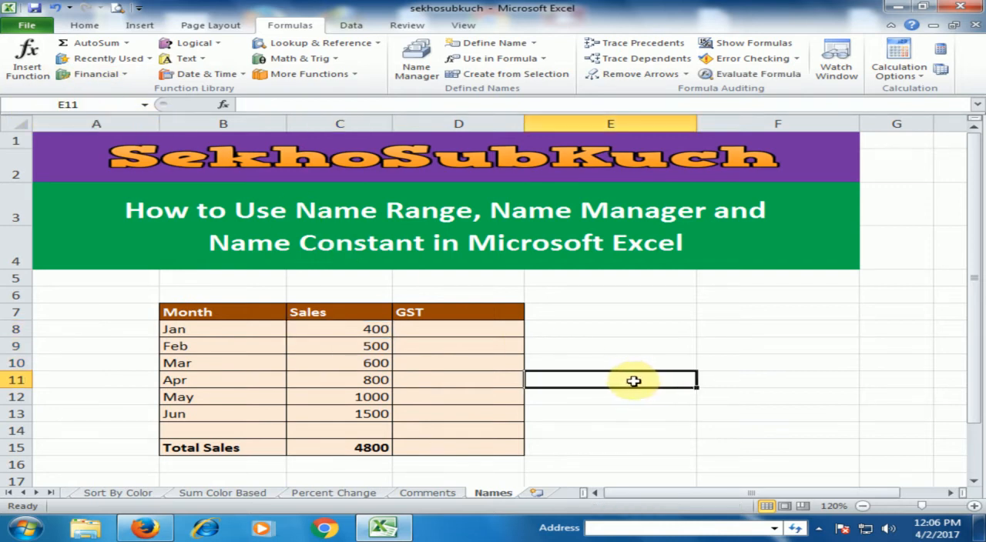
type("=")
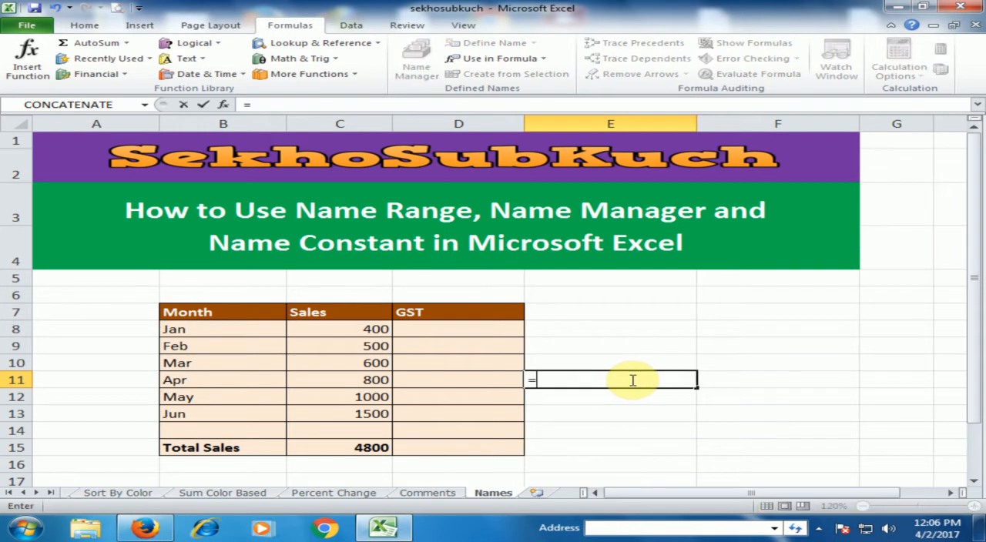
type("sum")
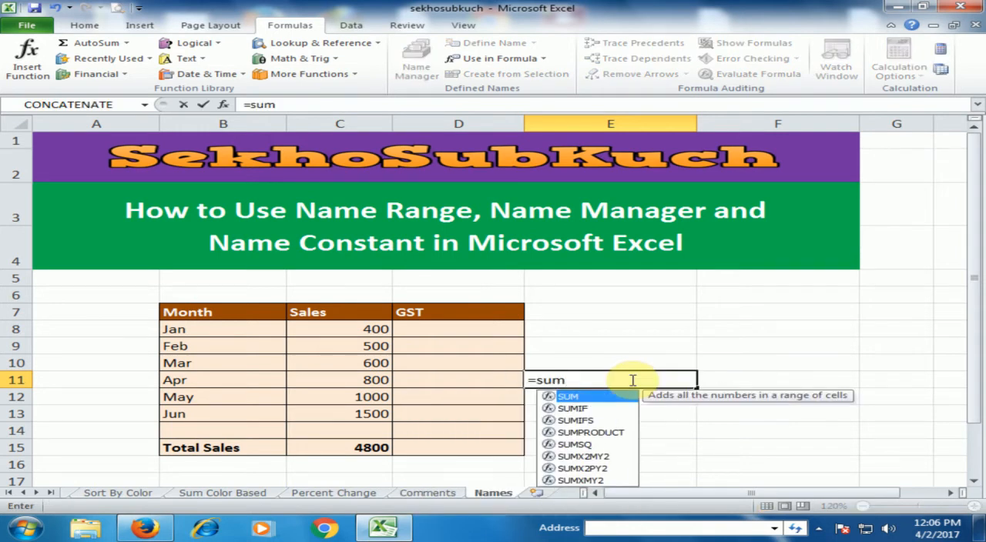
key("Tab")
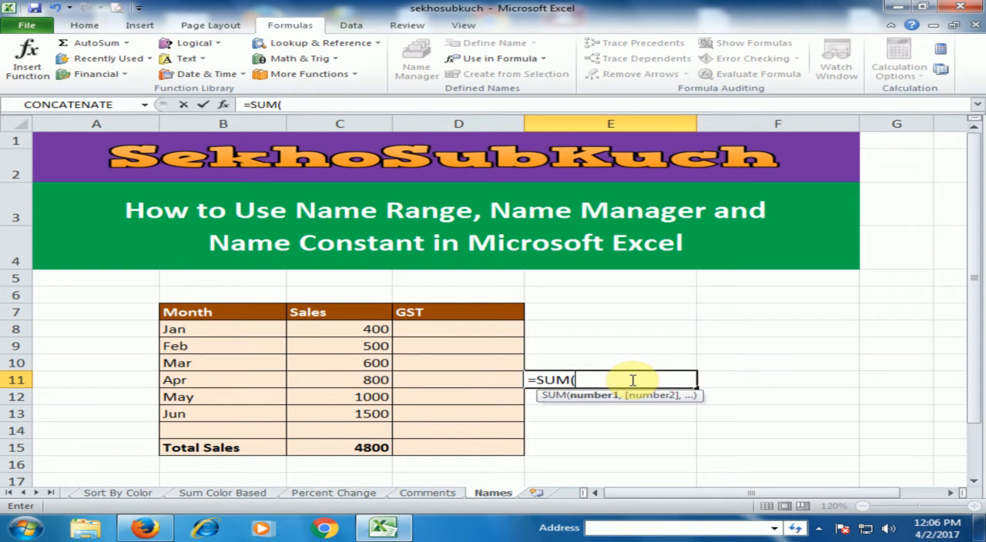
type("ja")
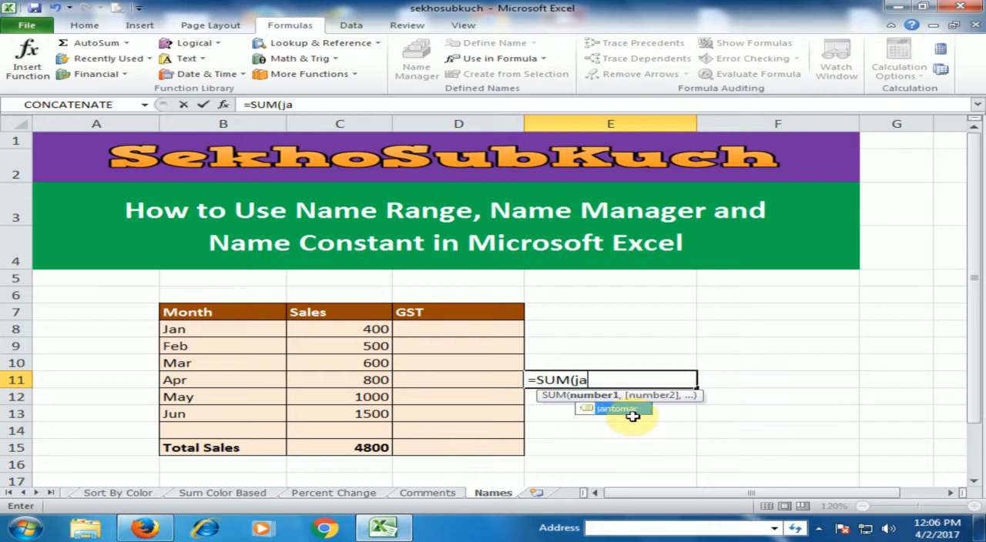
double_click(632, 414)
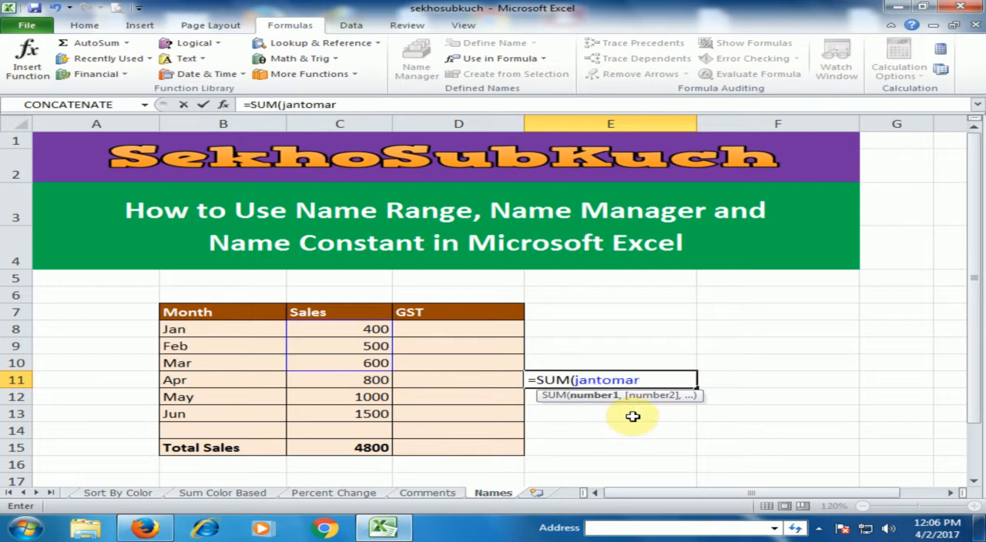
key("Return")
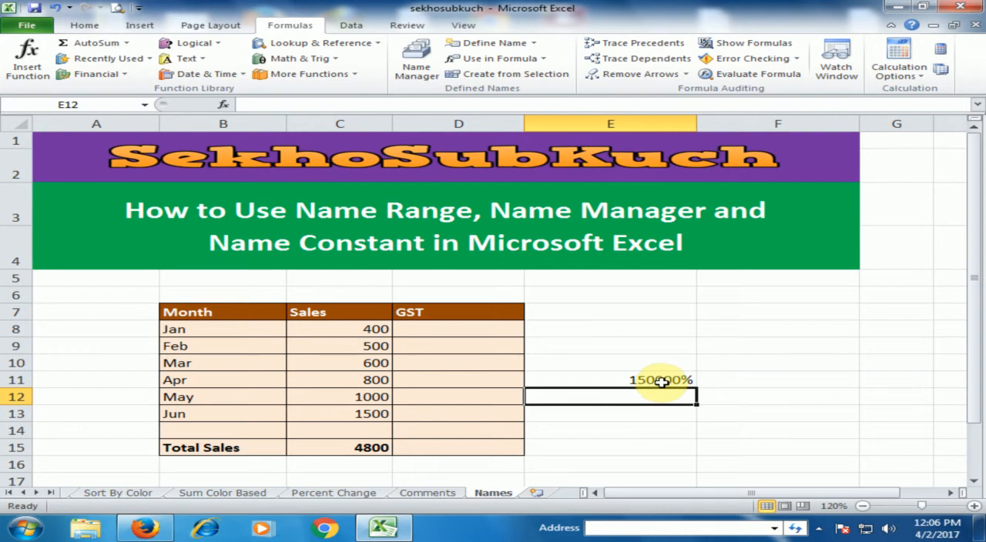
Change the number format of cell E11 to General
left_click(666, 378)
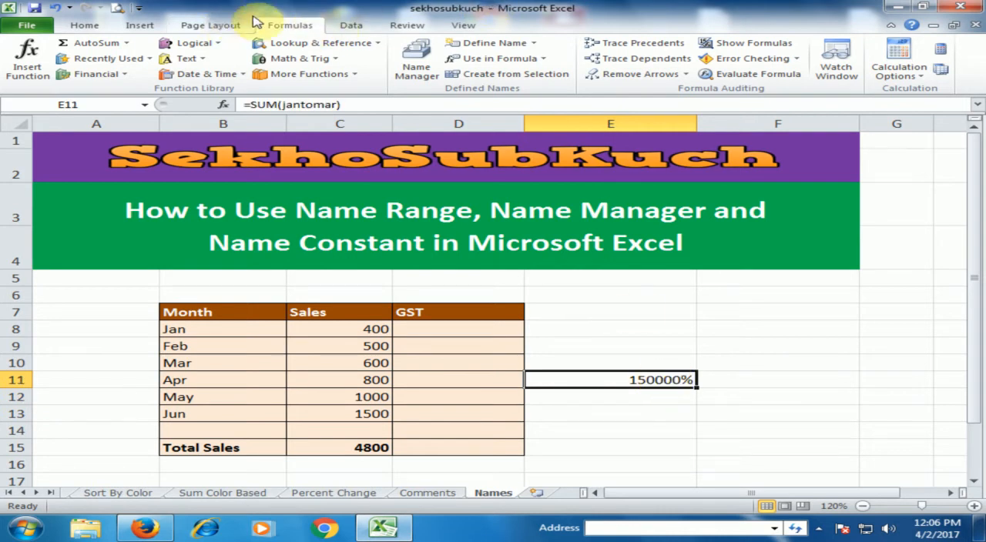
left_click(87, 26)
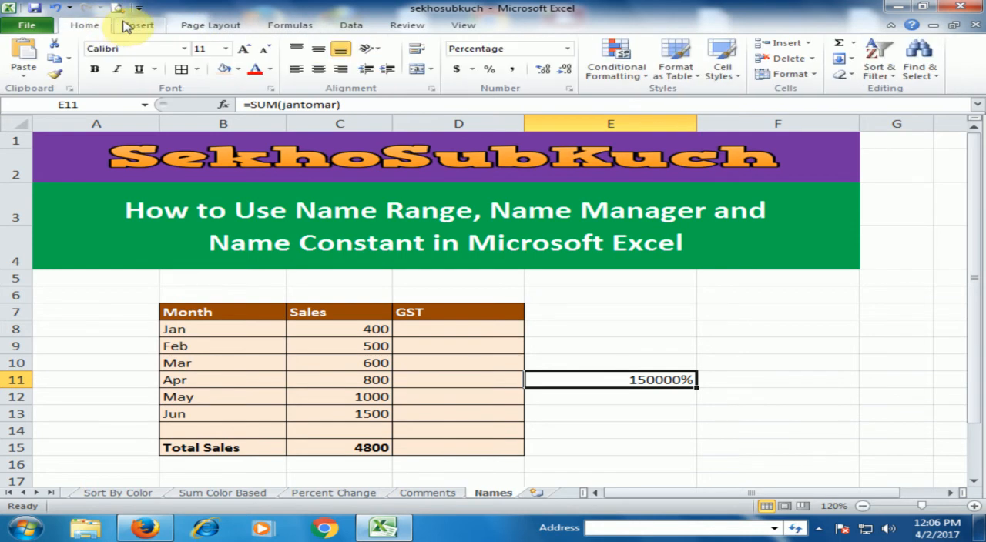
left_click(568, 49)
left_click(523, 69)
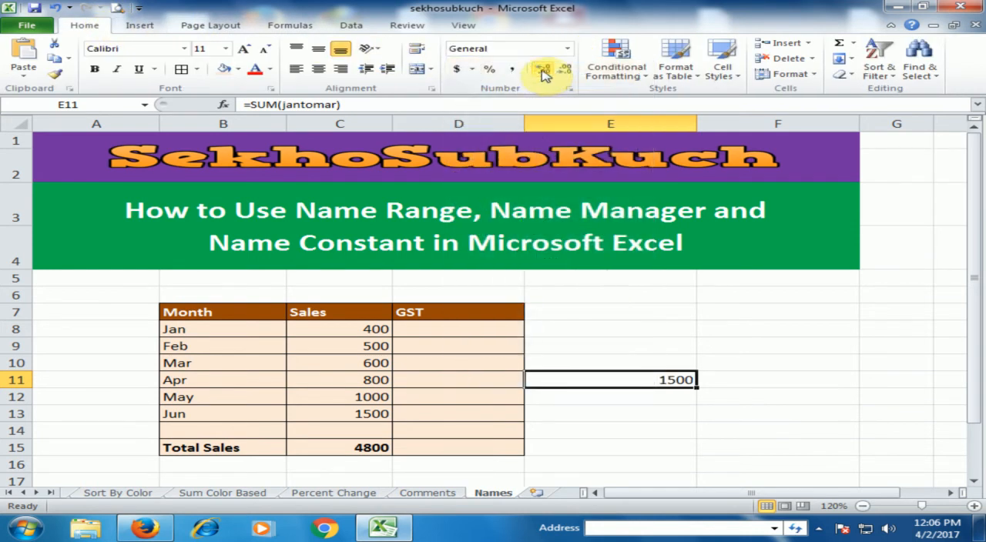
left_click(783, 397)
Clear the January to March total formula from cell E11
left_click(655, 413)
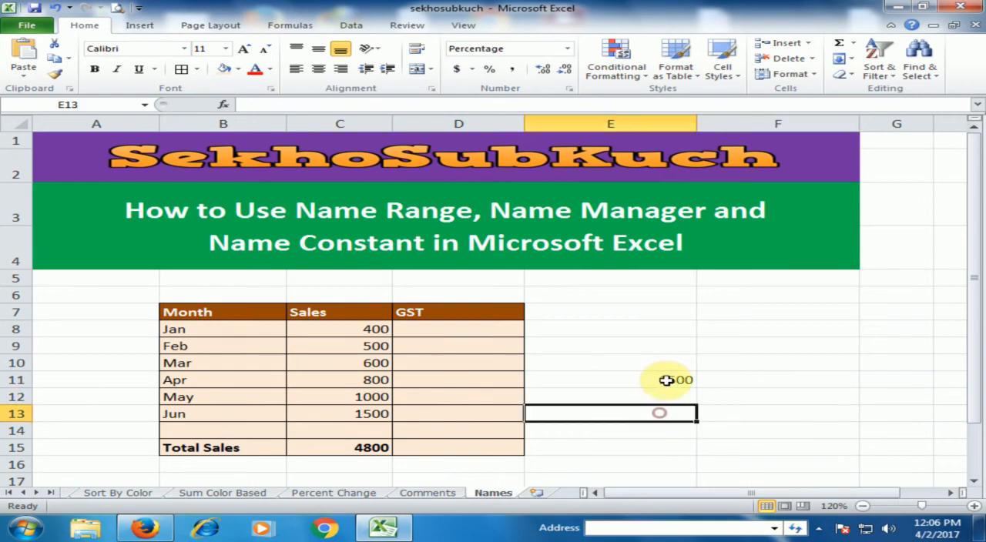
left_click(662, 380)
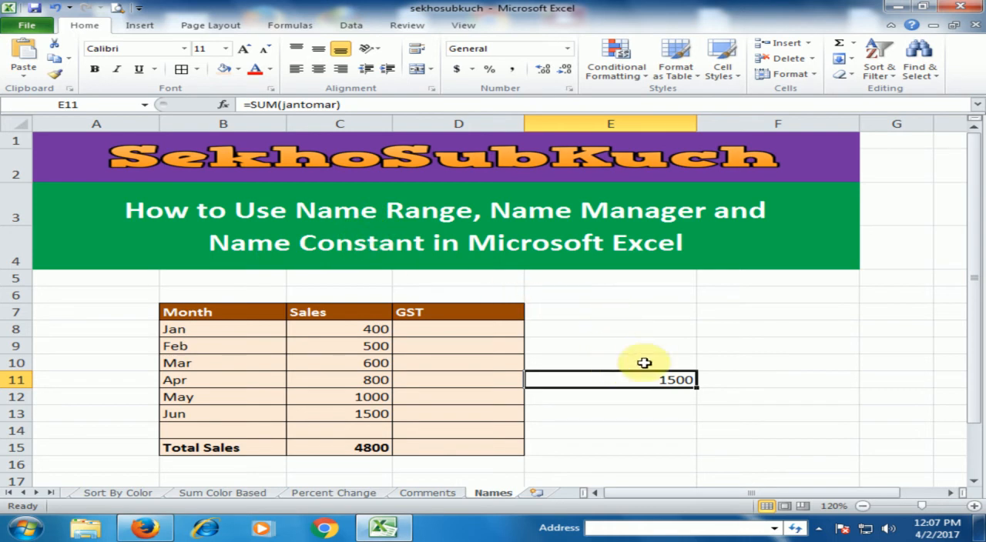
key("Delete")
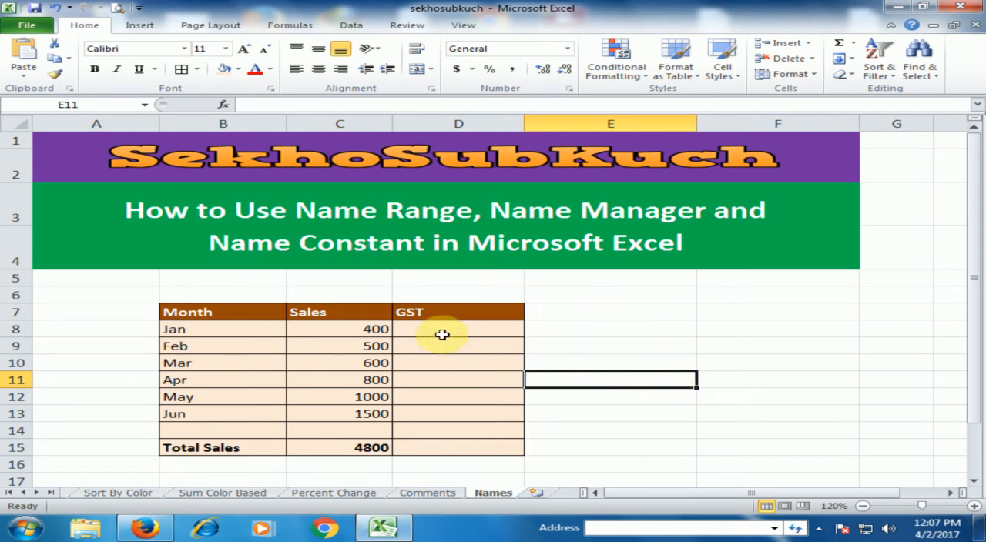
Define a workbook-level name gst that refers to the constant 17%
left_click(601, 332)
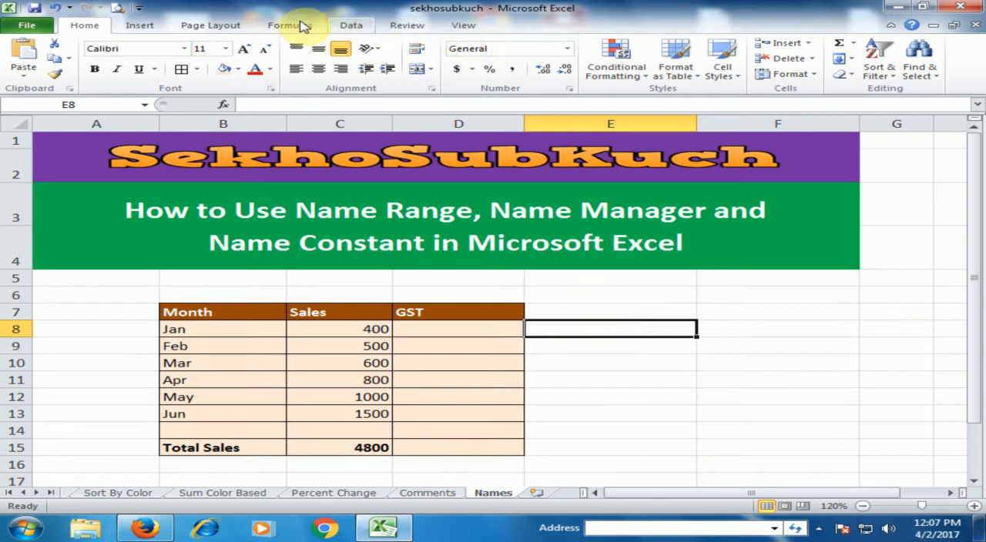
left_click(270, 26)
left_click(495, 43)
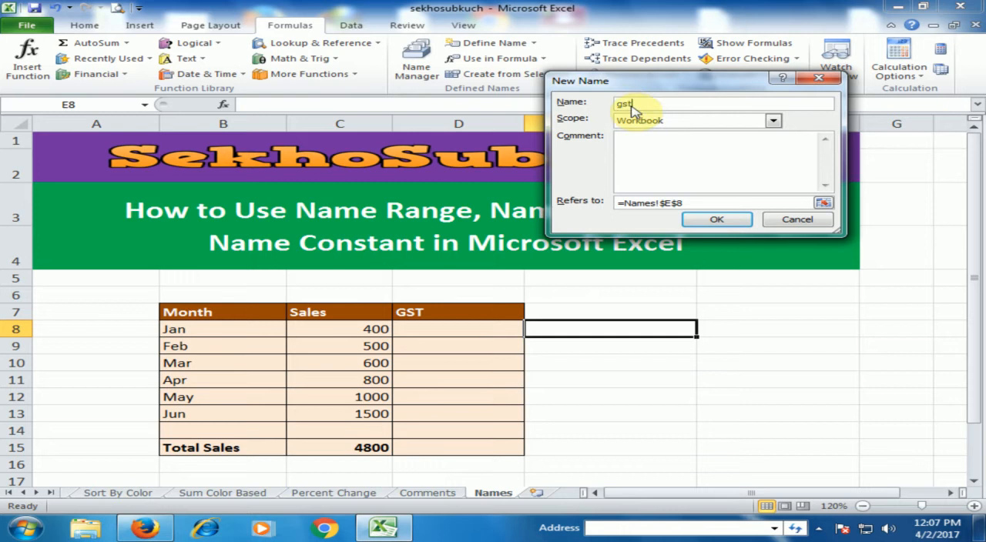
left_click_drag(688, 202, 570, 202)
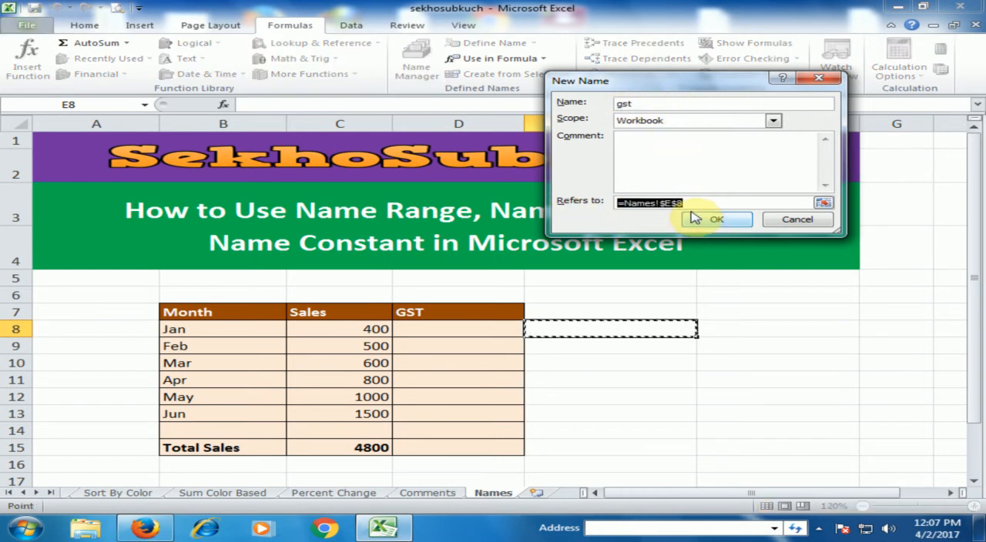
type("17")
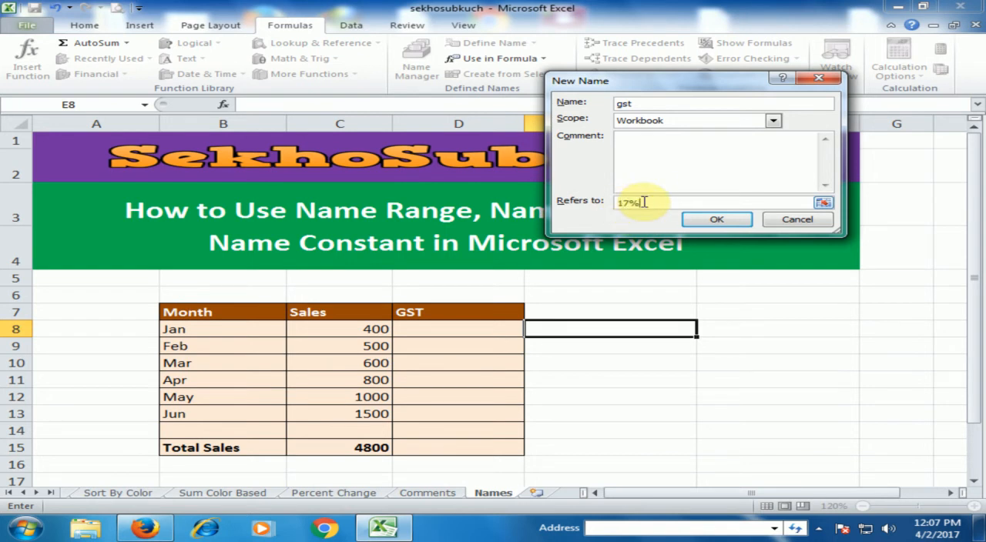
left_click(715, 221)
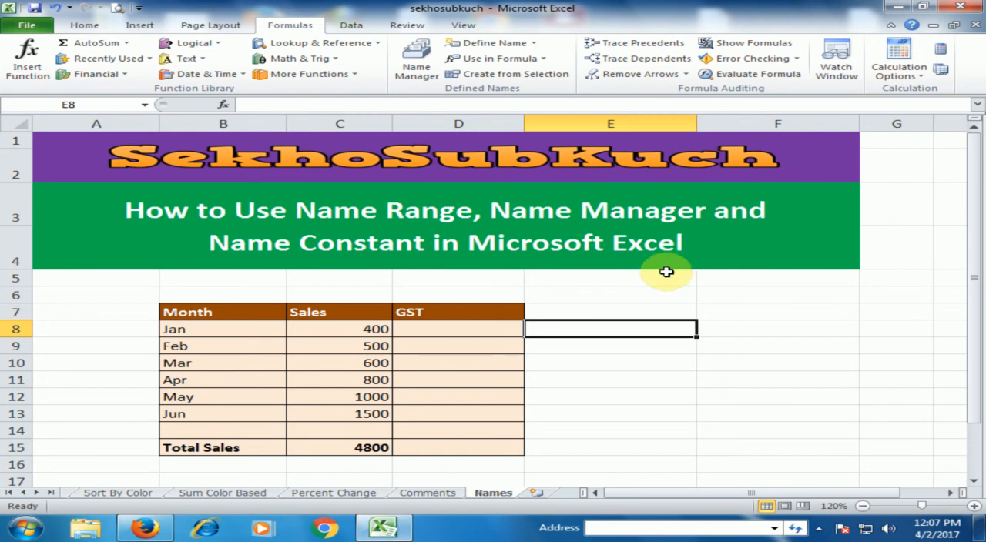
Enter =C8*gst in cell D8 to calculate January's GST
left_click(494, 329)
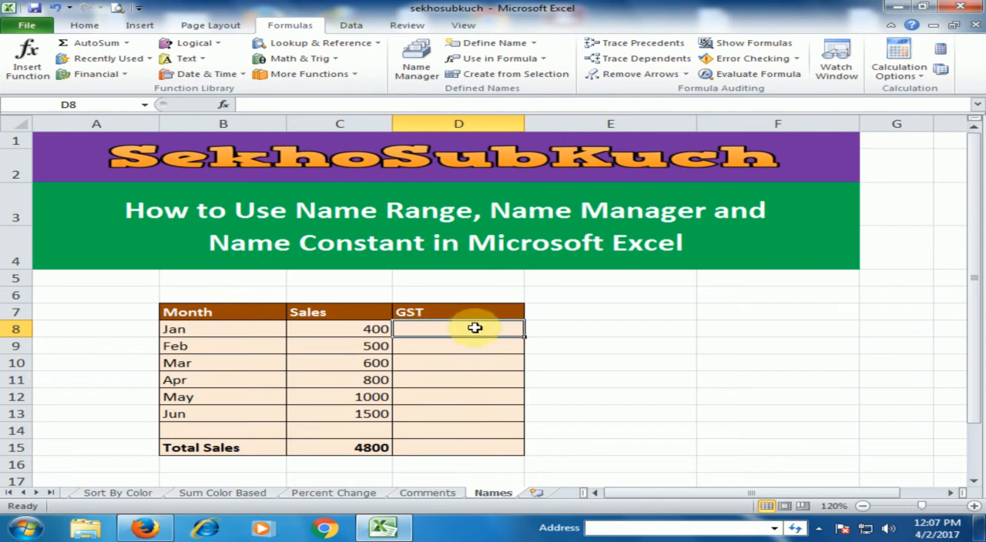
type("-")
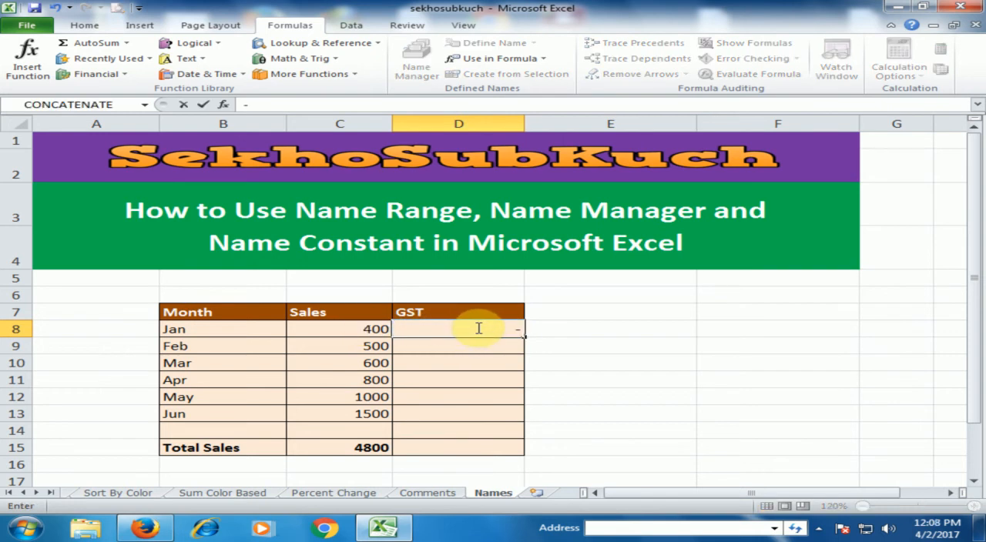
key("BackSpace")
type("=")
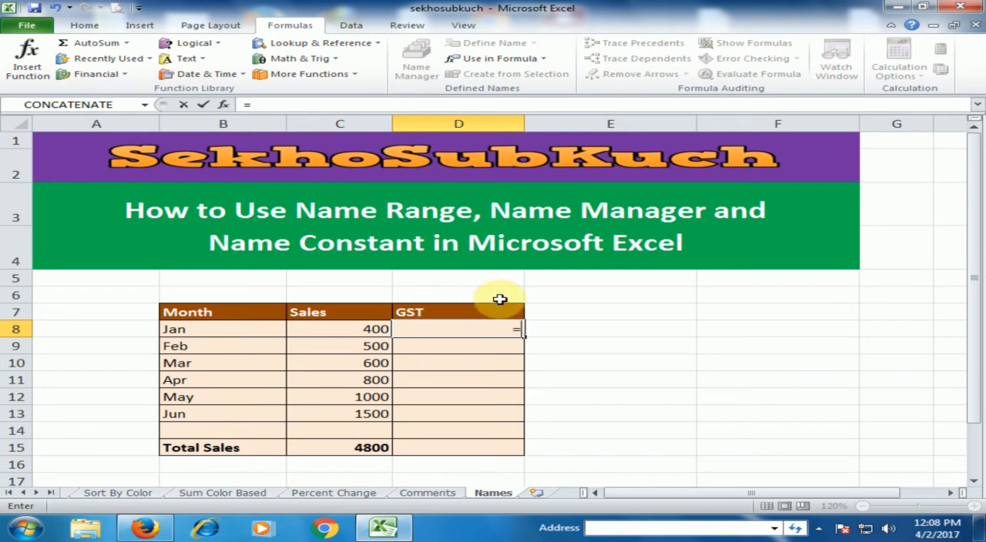
left_click(355, 328)
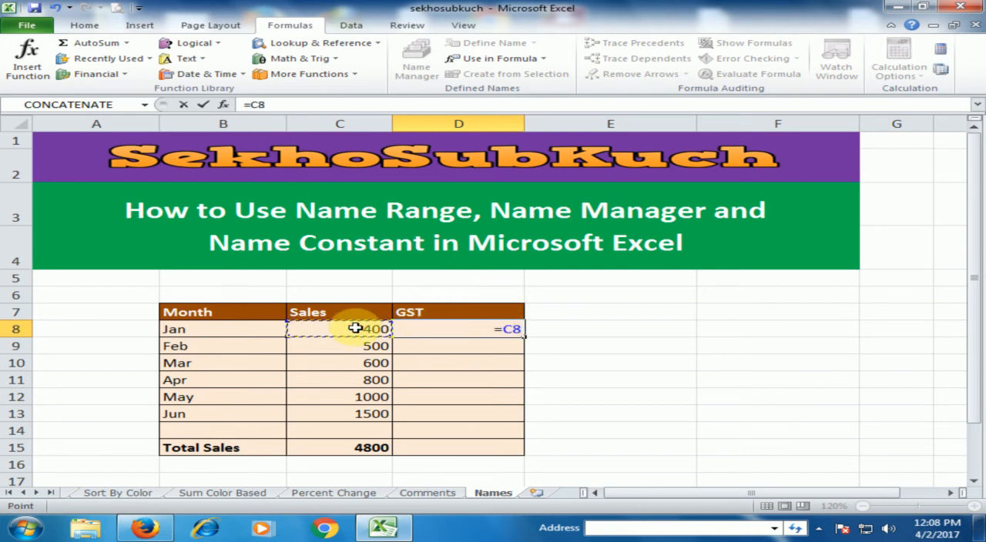
type("*")
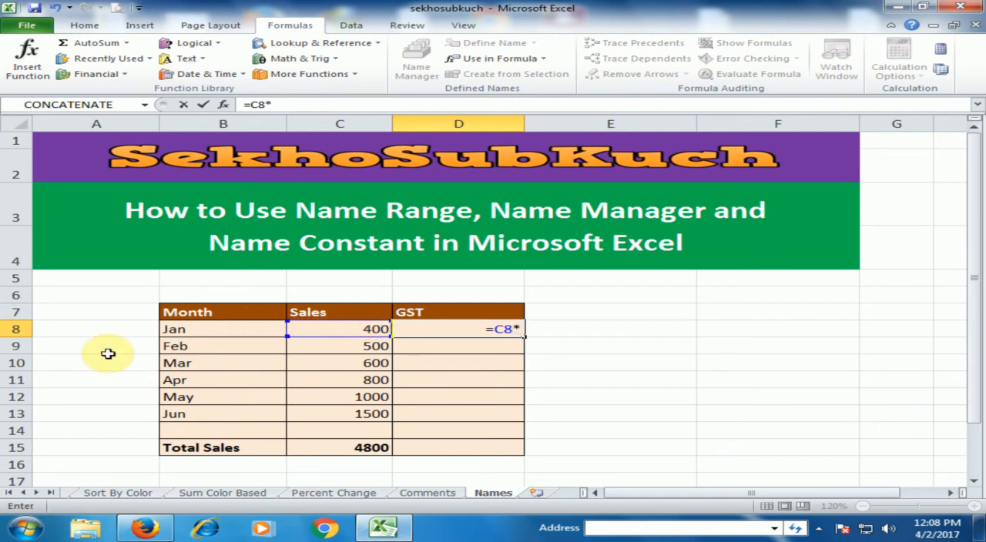
type("gs")
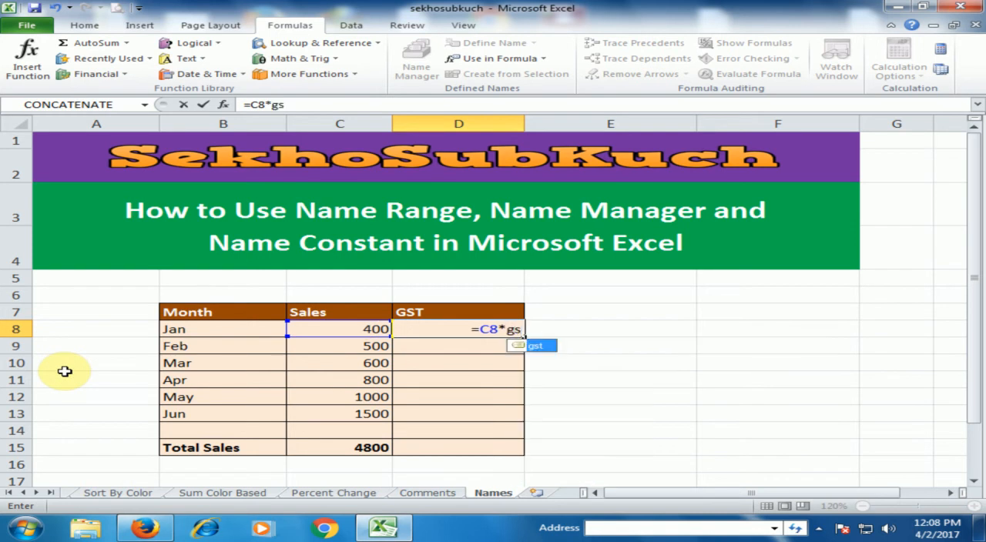
double_click(532, 352)
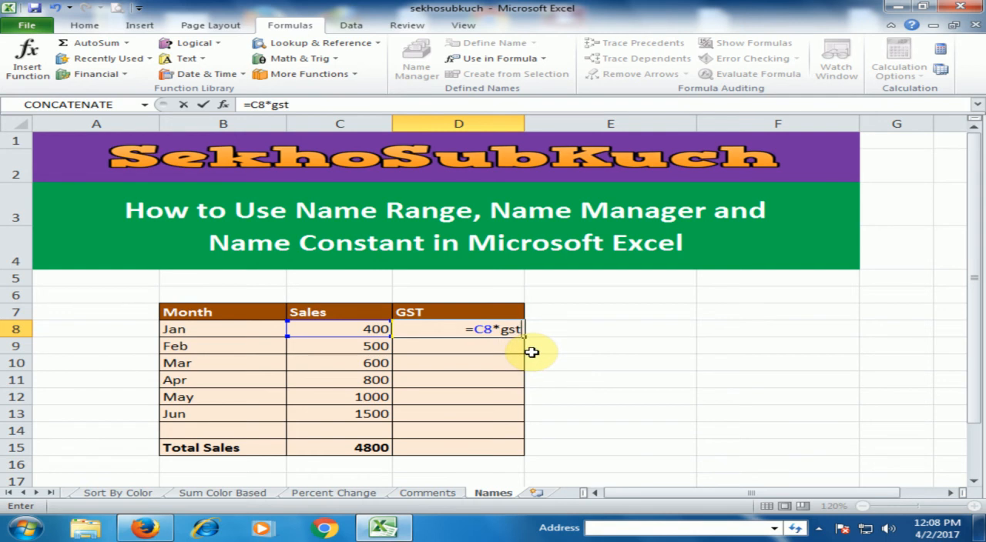
key("Return")
Fill the GST formula from D8 down to D13 and reselect D8 to check it
left_click(524, 333)
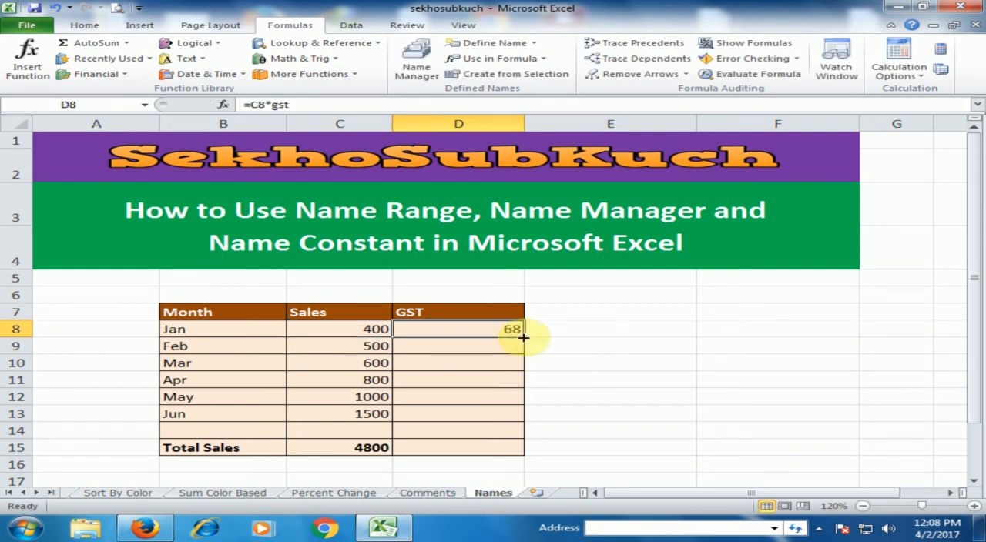
left_click_drag(523, 336, 526, 337)
double_click(526, 337)
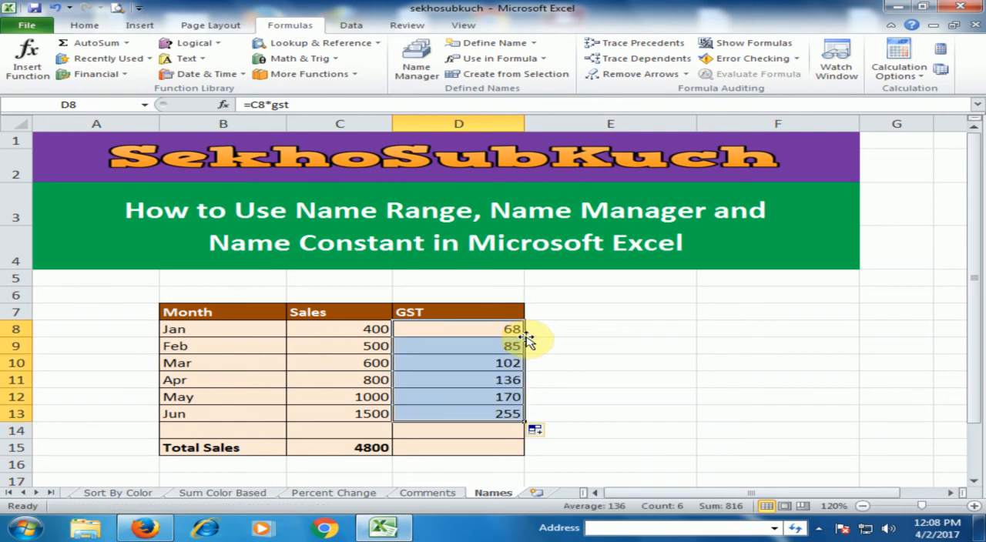
left_click(544, 345)
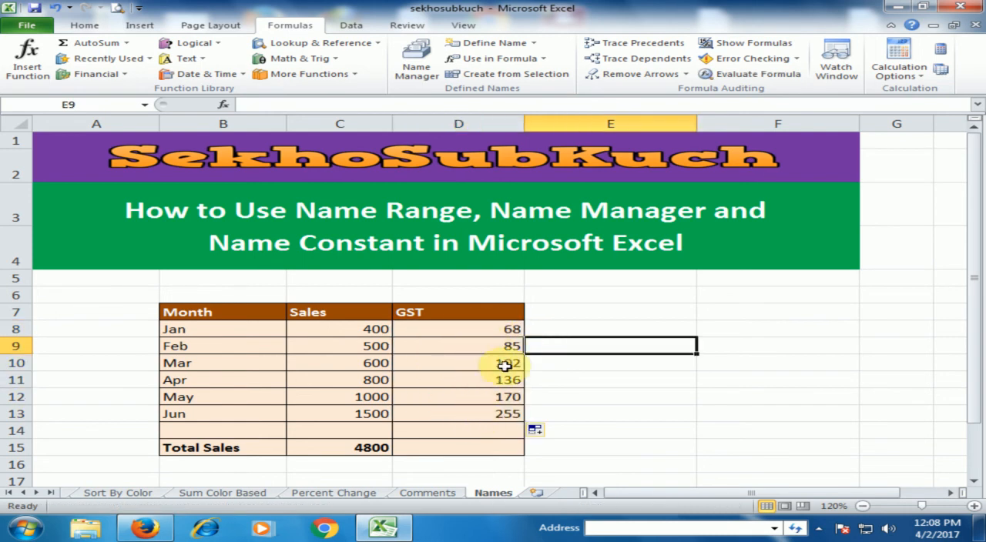
left_click(501, 328)
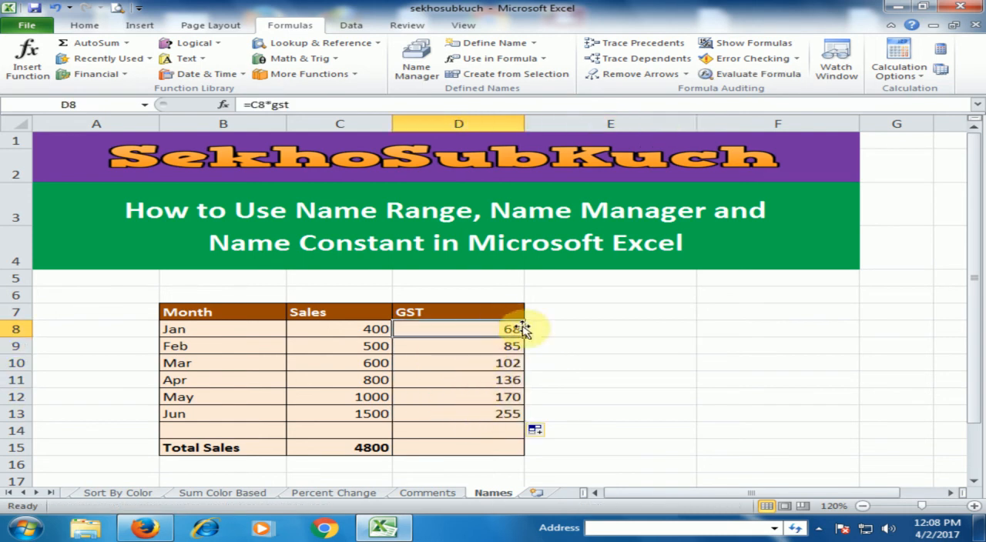
Change the gst name's constant to 0.18 in the Name Manager and save the change to its reference
left_click(422, 73)
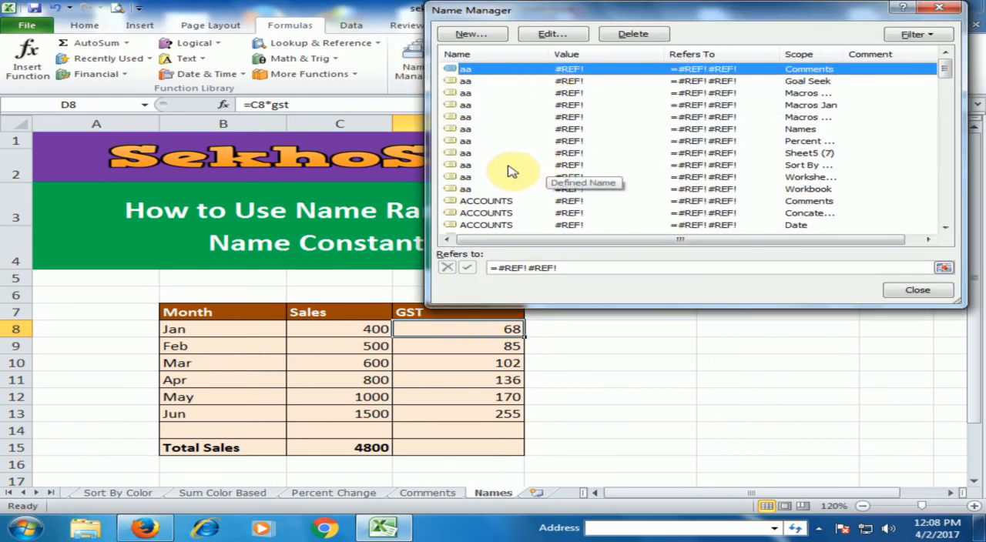
scroll(497, 192, "down", 9)
scroll(497, 197, "down", 6)
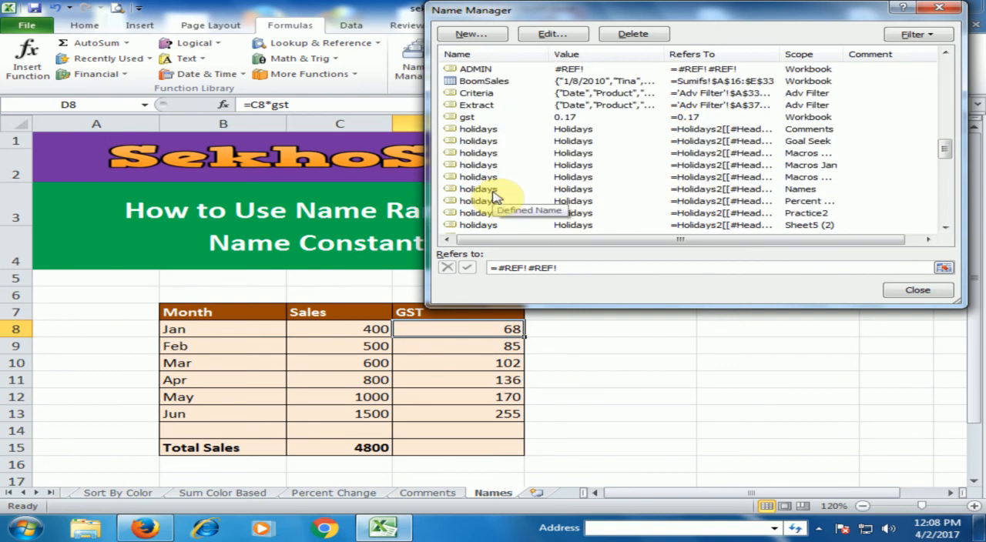
left_click(484, 118)
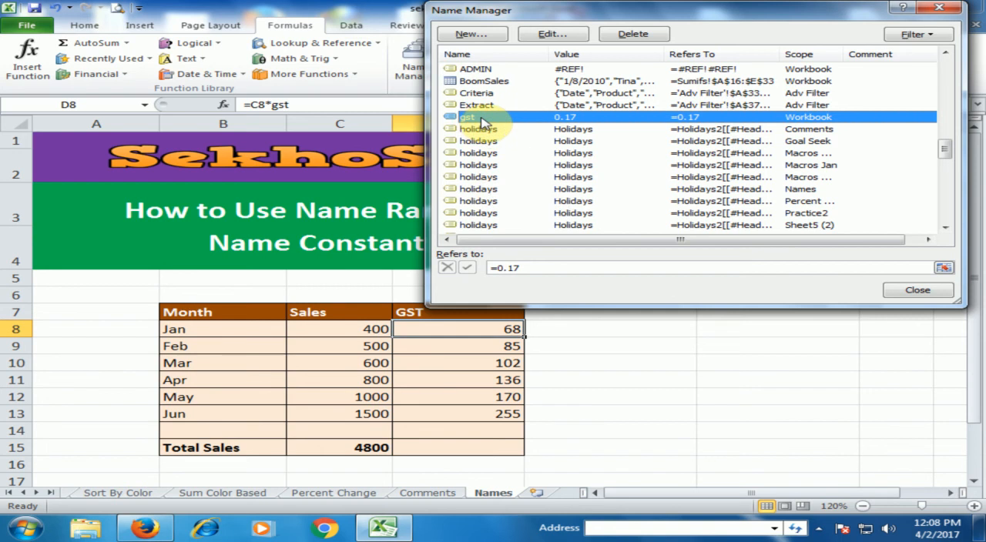
left_click(522, 268)
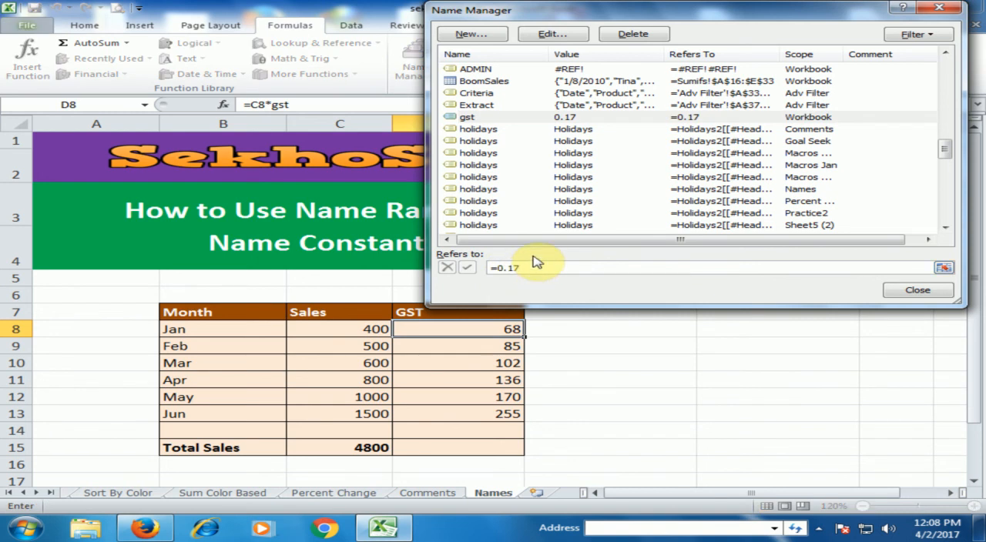
key("BackSpace")
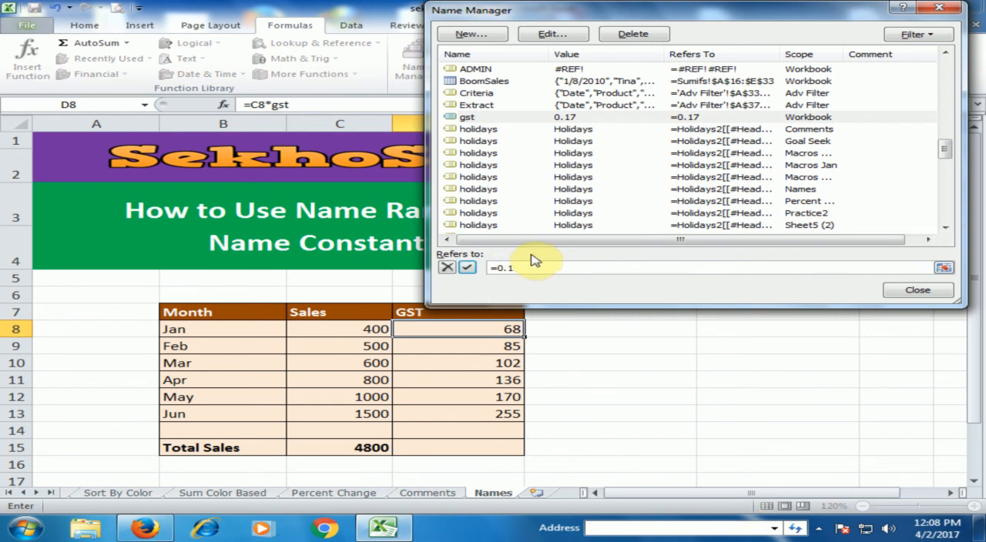
type("8")
left_click(914, 294)
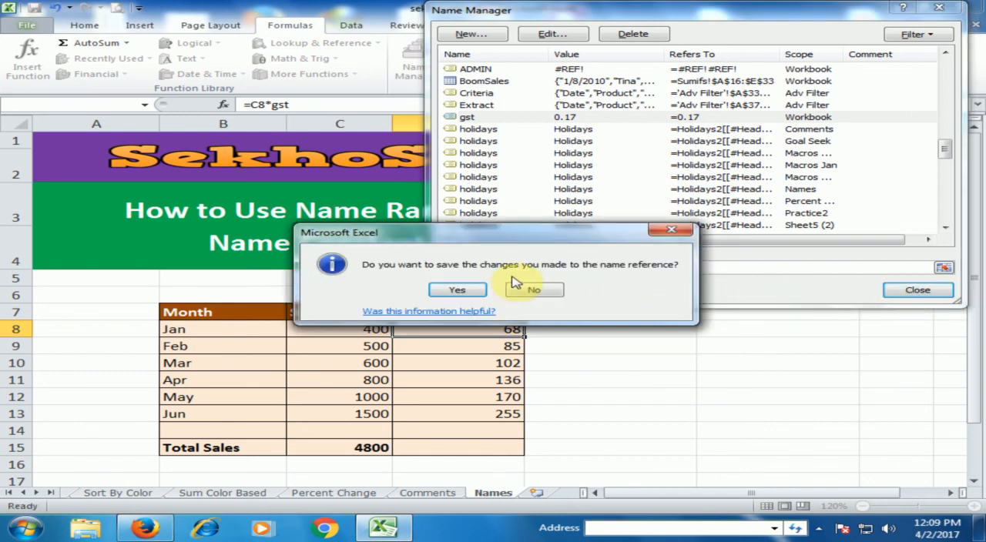
left_click(462, 292)
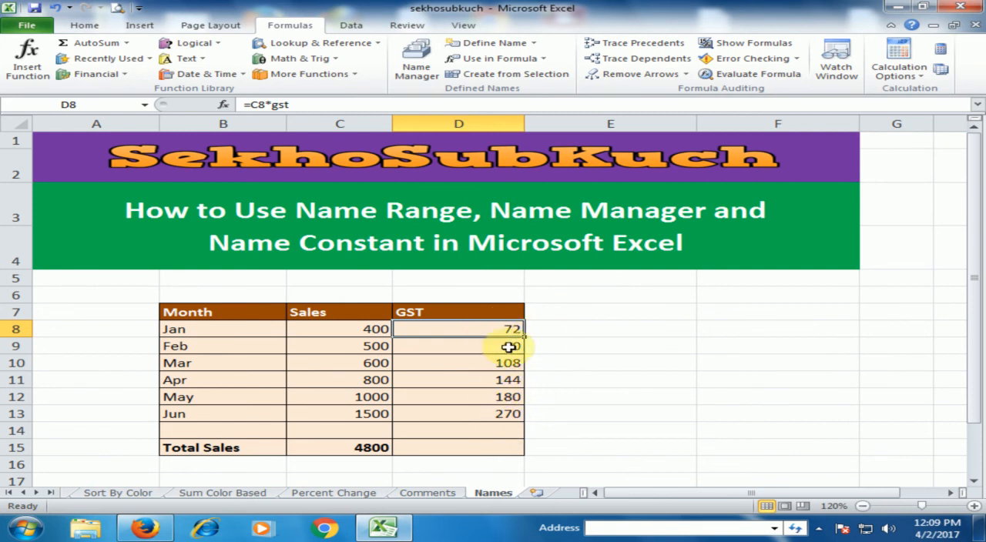
left_click(621, 375)
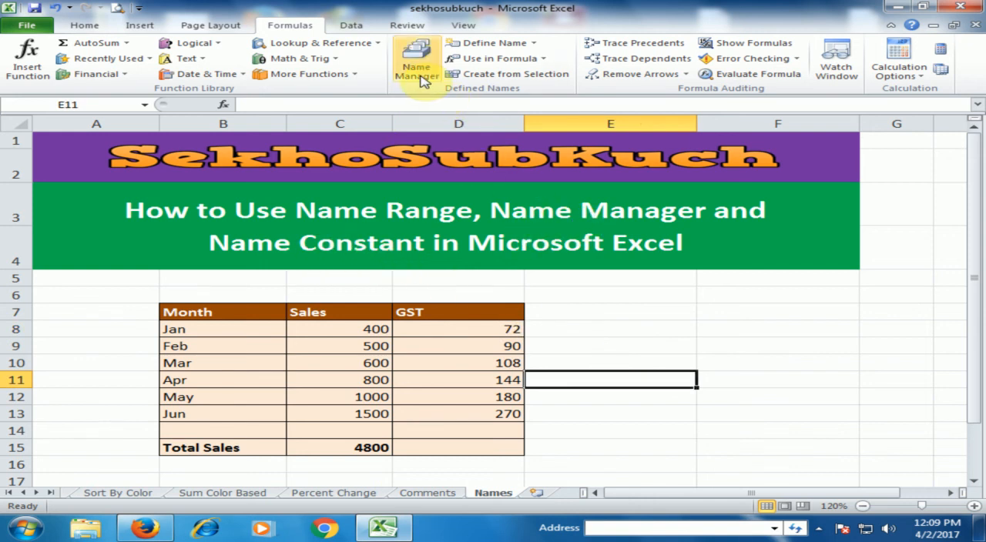
Review the definitions of the gst and Sales names in the Name Manager, and close it
left_click(421, 77)
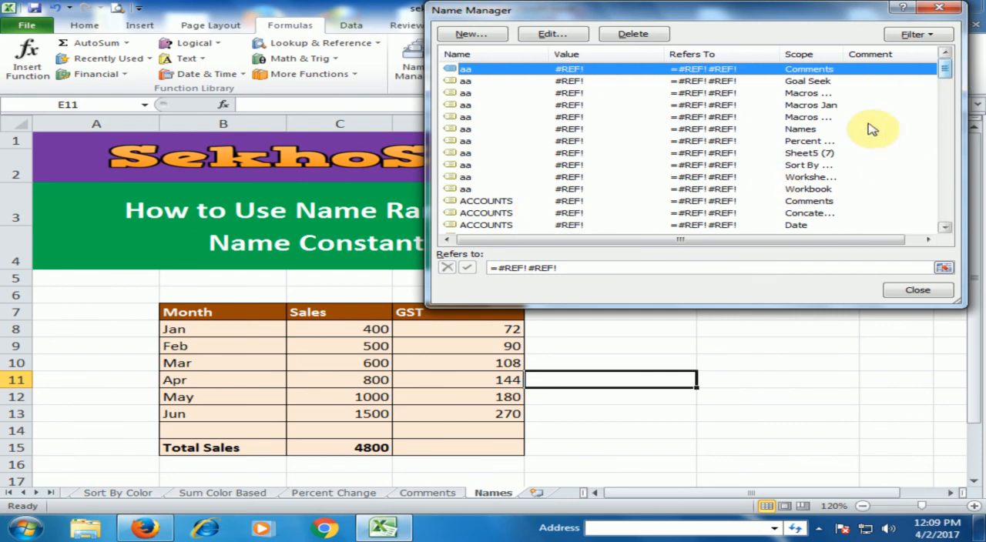
left_click_drag(943, 72, 942, 121)
left_click(491, 129)
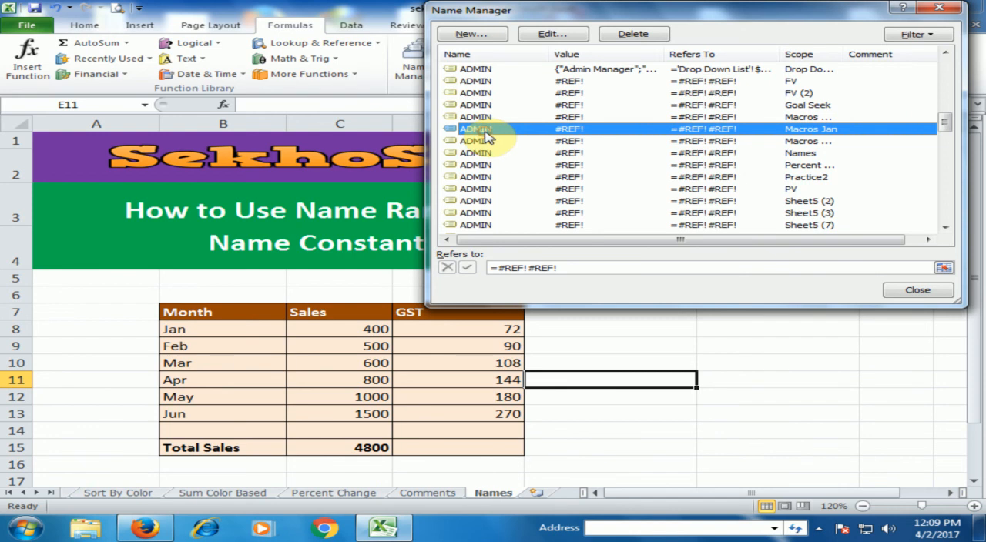
key("g")
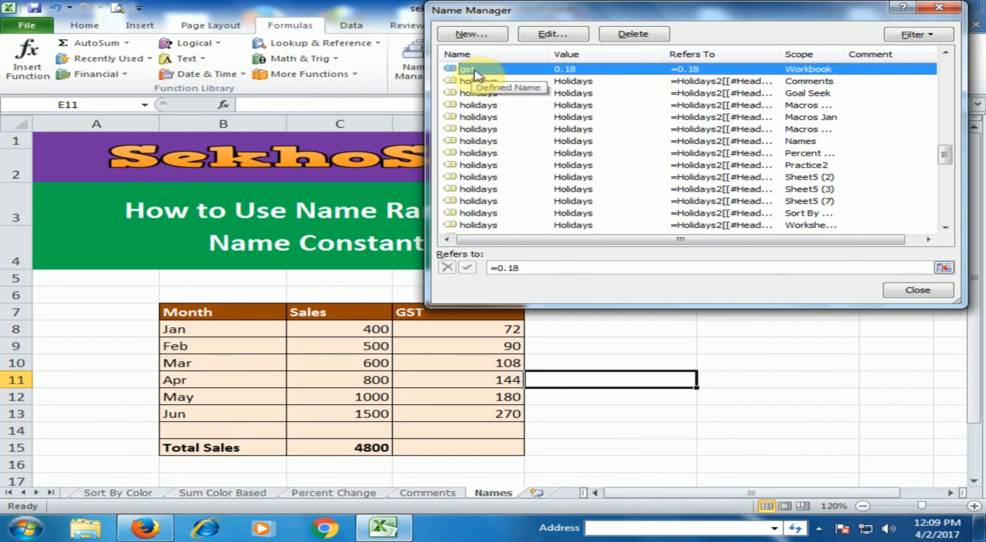
key("s")
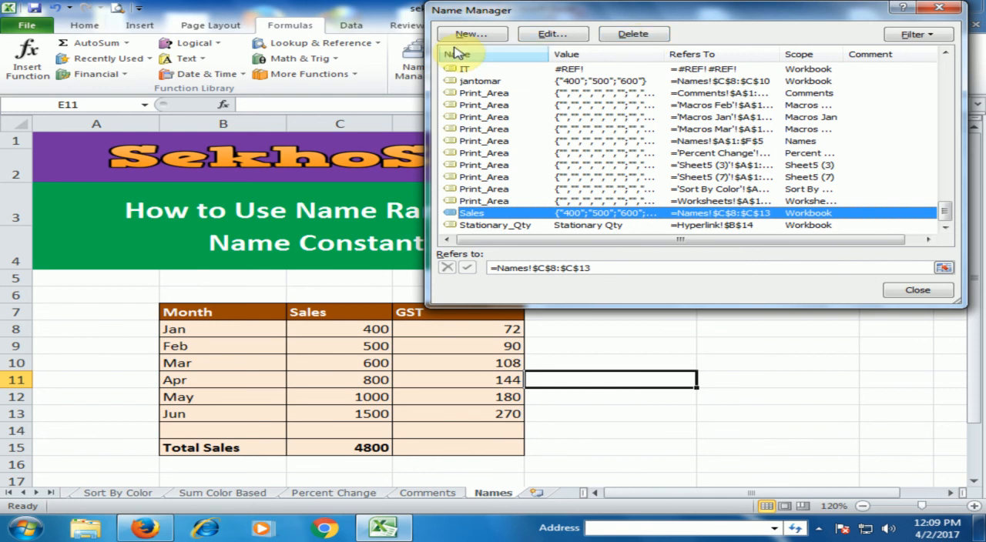
left_click(919, 291)
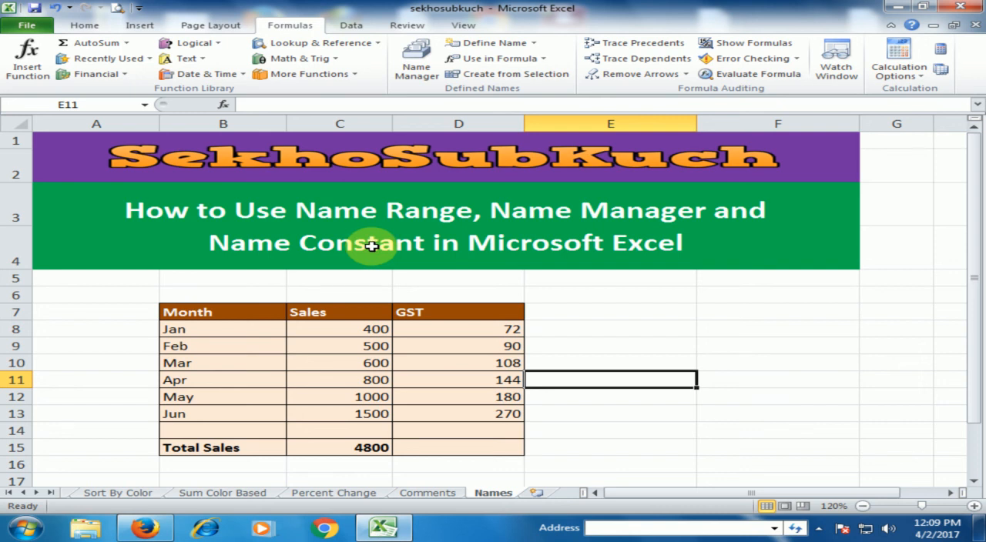
Save the workbook
key("ctrl+s")
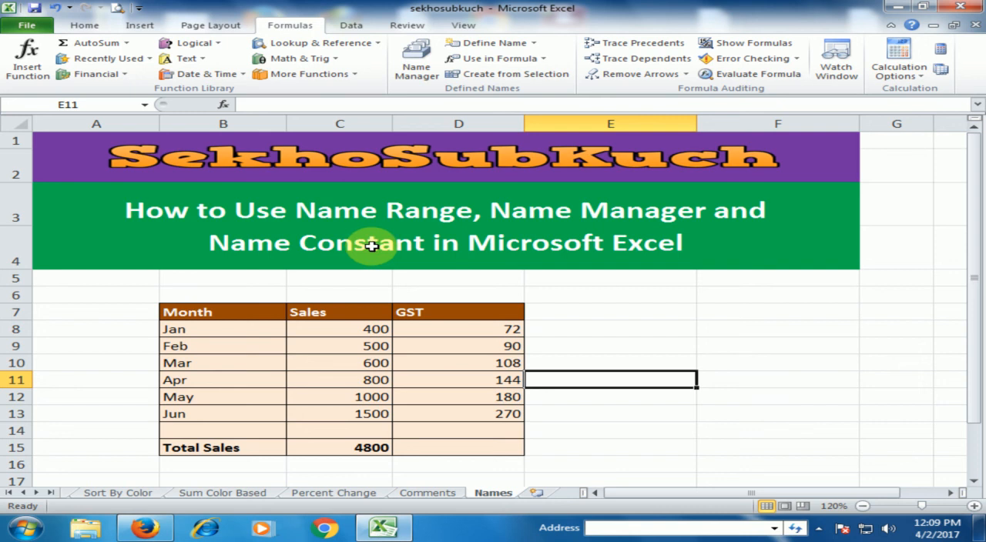